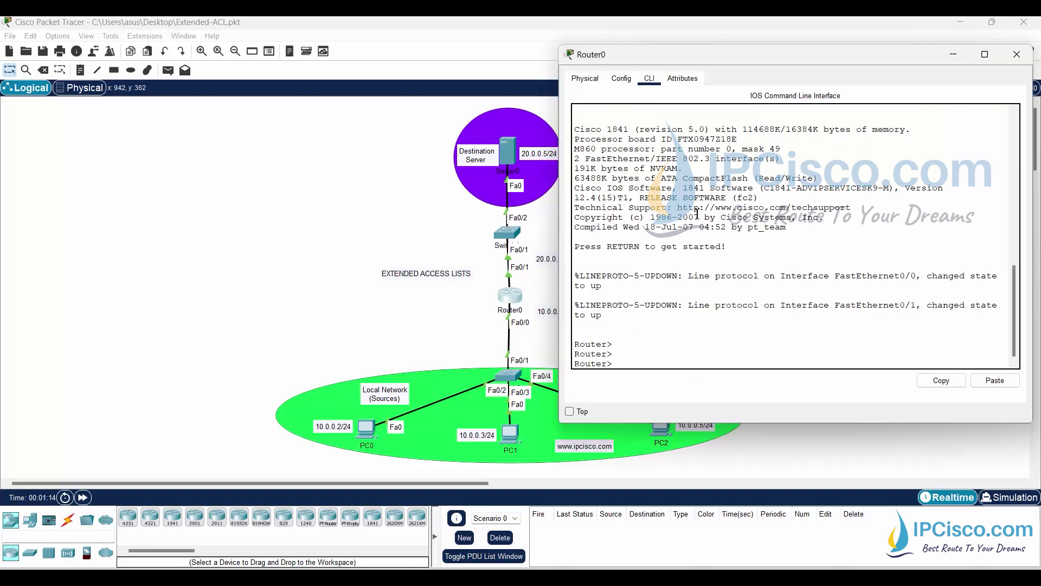
On Router0, enter privileged EXEC mode and then global configuration mode with 'conf terminal'
{"action": "type", "text": "ena"}
{"action": "key", "text": "Return"}
{"action": "type", "text": "conf ter"}
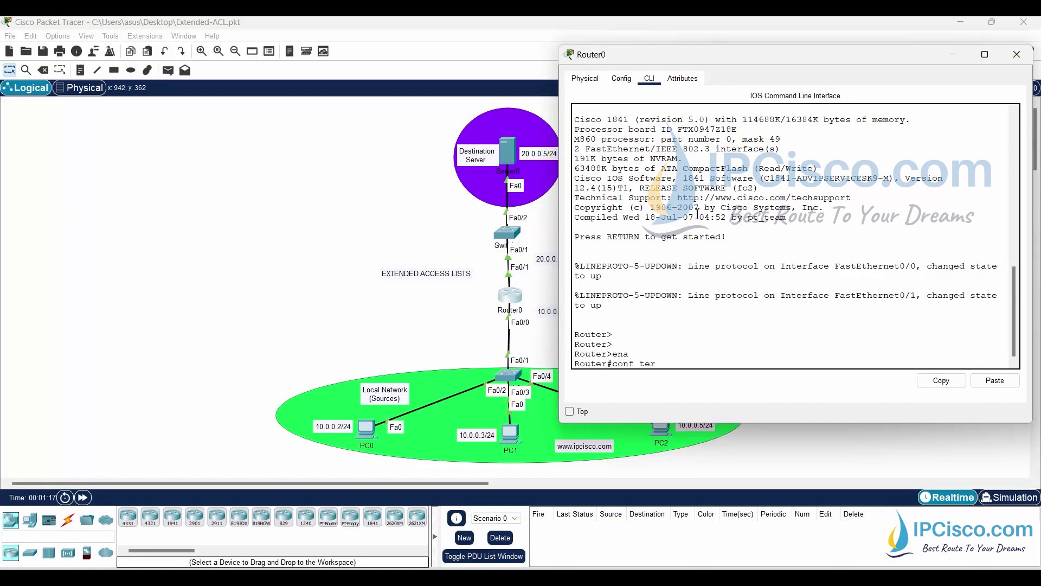
{"action": "key", "text": "Tab"}
{"action": "key", "text": "Return"}
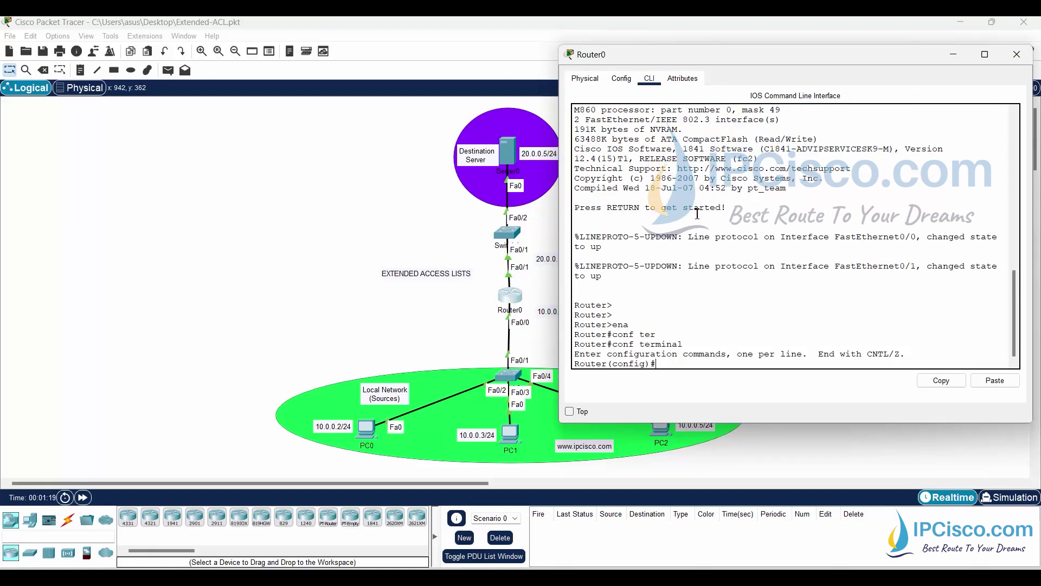
Check the 100-199 extended list number range and create extended access list 100
{"action": "type", "text": "ip access-list extended ?"}
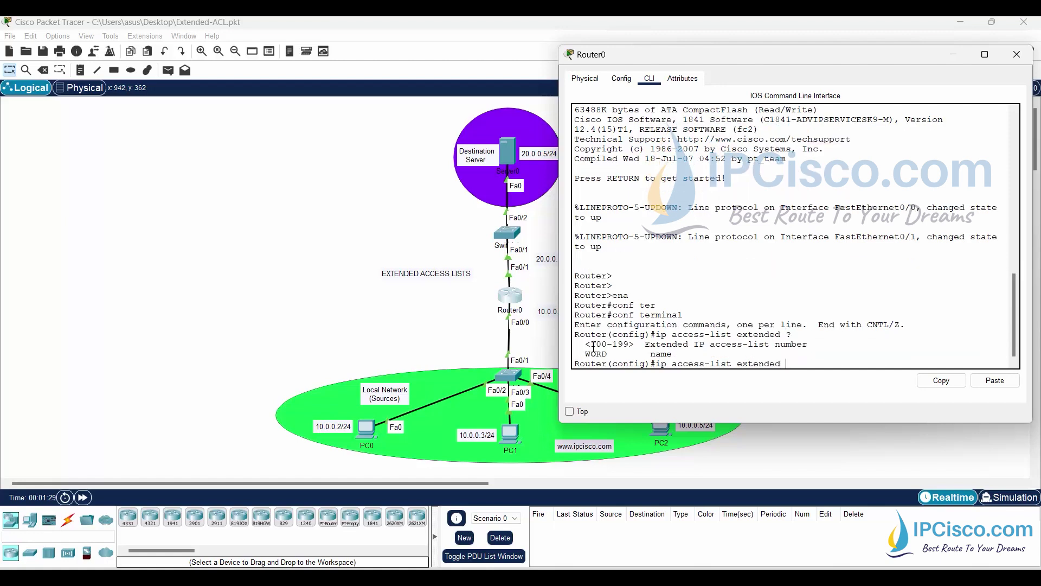
{"action": "left_click_drag", "start_coordinate": [591, 344], "coordinate": [629, 343]}
{"action": "left_click", "coordinate": [805, 363]}
{"action": "type", "text": "100"}
{"action": "key", "text": "Return"}
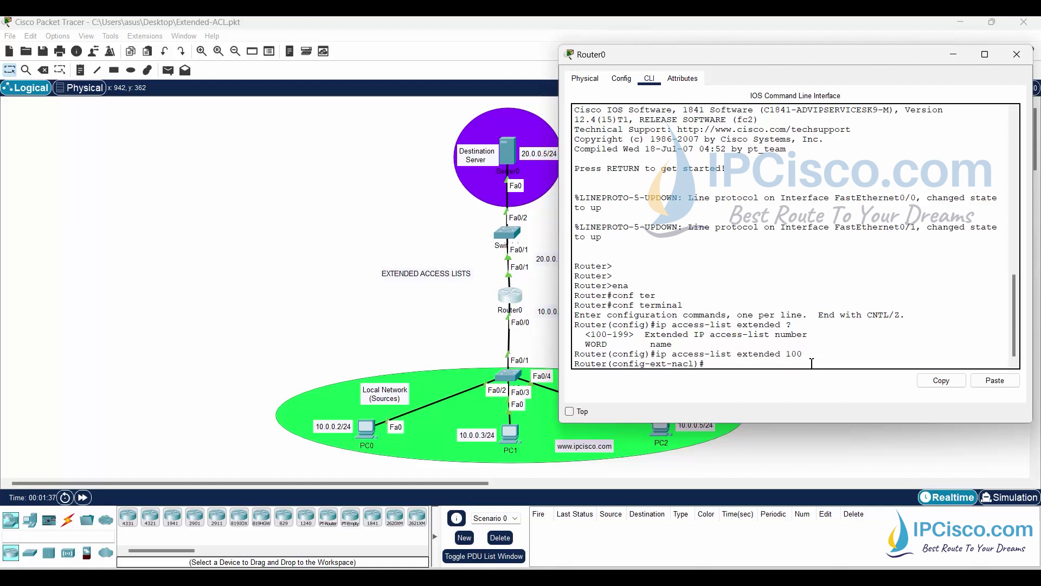
Add 'permit icmp 10.0.0.0 0.0.0.3 host 20.0.0.5' as ACL 100's first rule
{"action": "type", "text": "permit icmp"}
{"action": "type", "text": "10.0.0.0 0.0.0.3 host 20.0.0.5"}
{"action": "key", "text": "Return"}
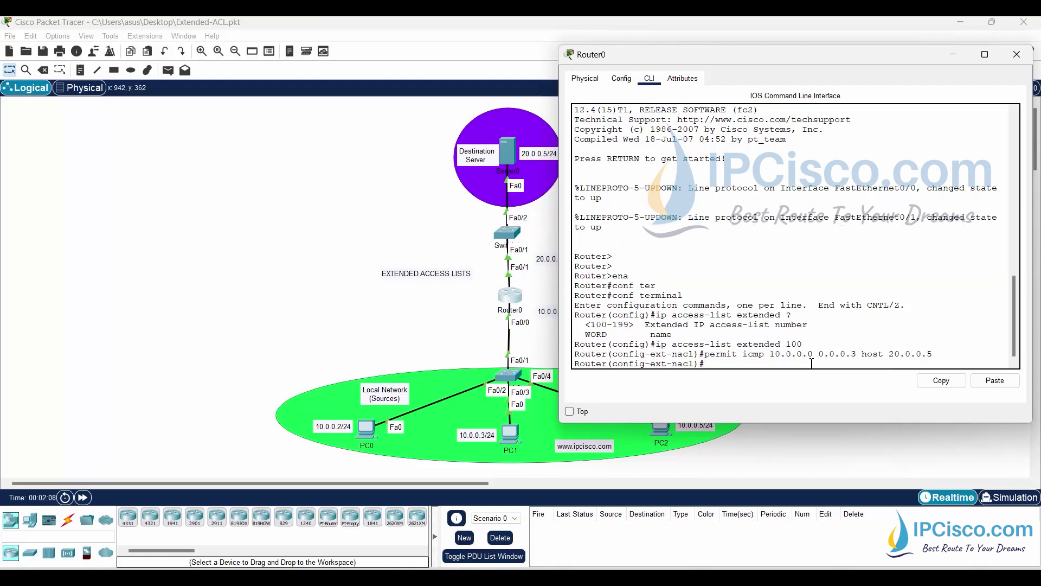
{"action": "key", "text": "Return"}
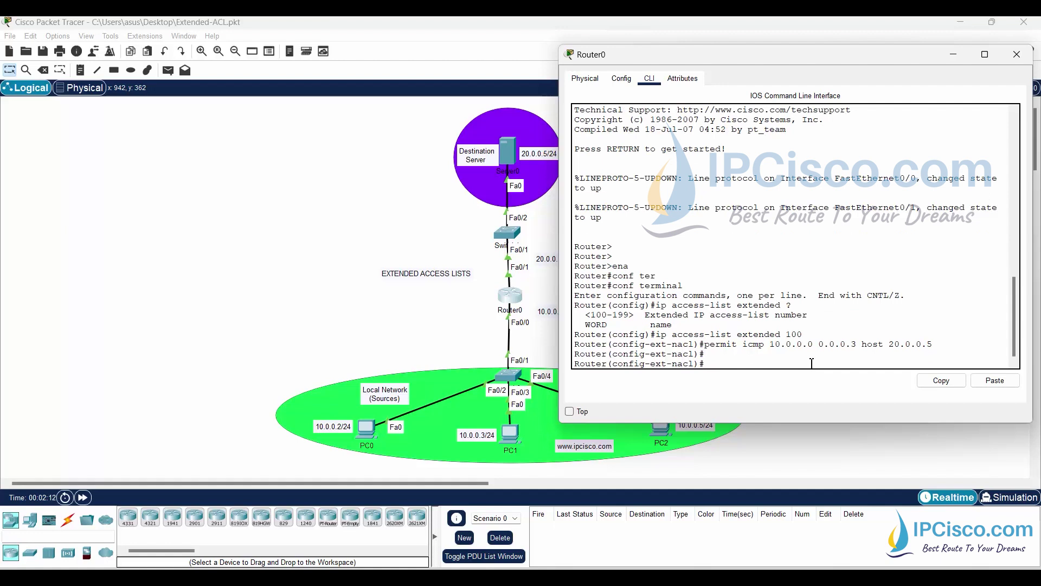
Add 'deny icmp host 10.0.0.5 host 20.0.0.5 host-unreachable' to ACL 100
{"action": "type", "text": "deny icmp host 10.0.0.5 host 20.0.0.5 host"}
{"action": "key", "text": "Tab"}
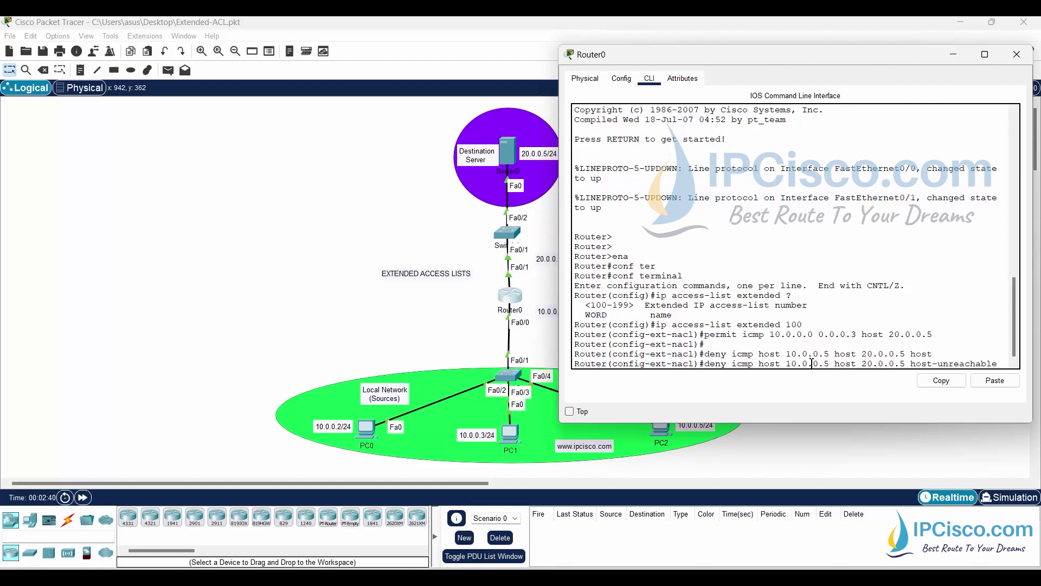
{"action": "key", "text": "Return"}
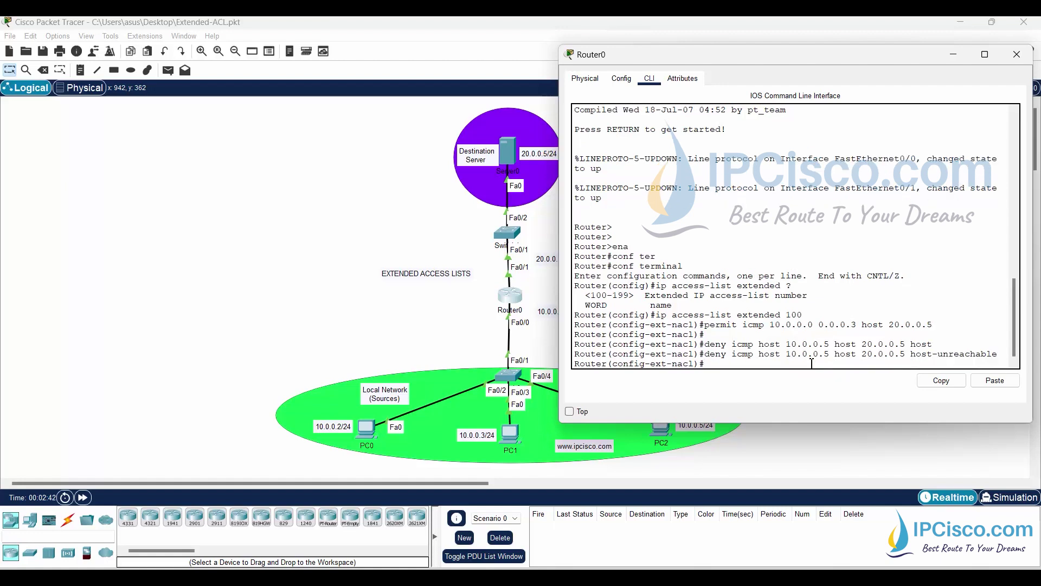
{"action": "key", "text": "Return"}
{"action": "key", "text": "Return"}
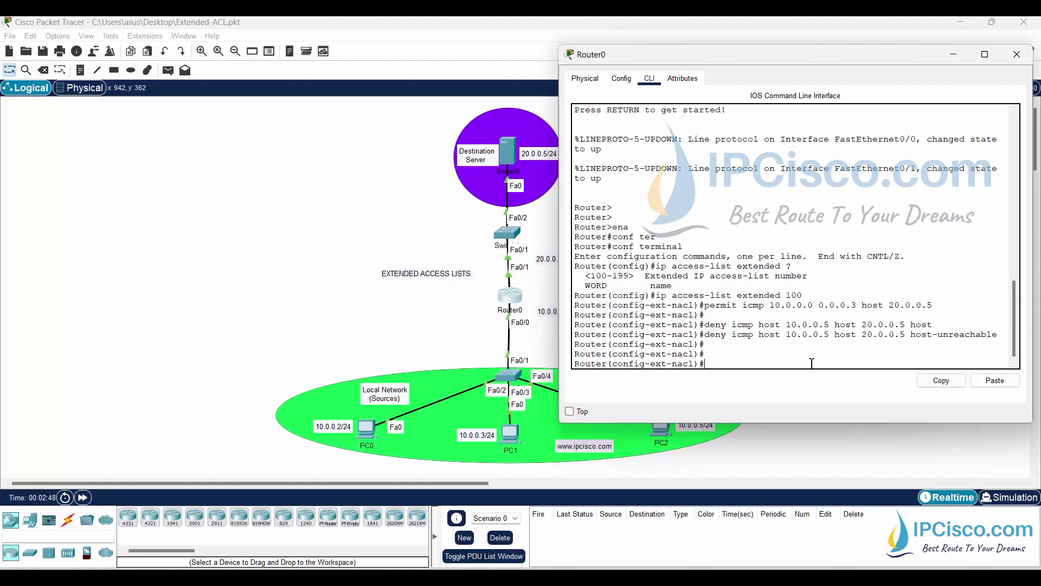
Leave configuration mode with 'end' and save the running configuration to startup-config
{"action": "type", "text": "exi"}
{"action": "key", "text": "BackSpace"}
{"action": "key", "text": "BackSpace"}
{"action": "type", "text": "nd"}
{"action": "key", "text": "Return"}
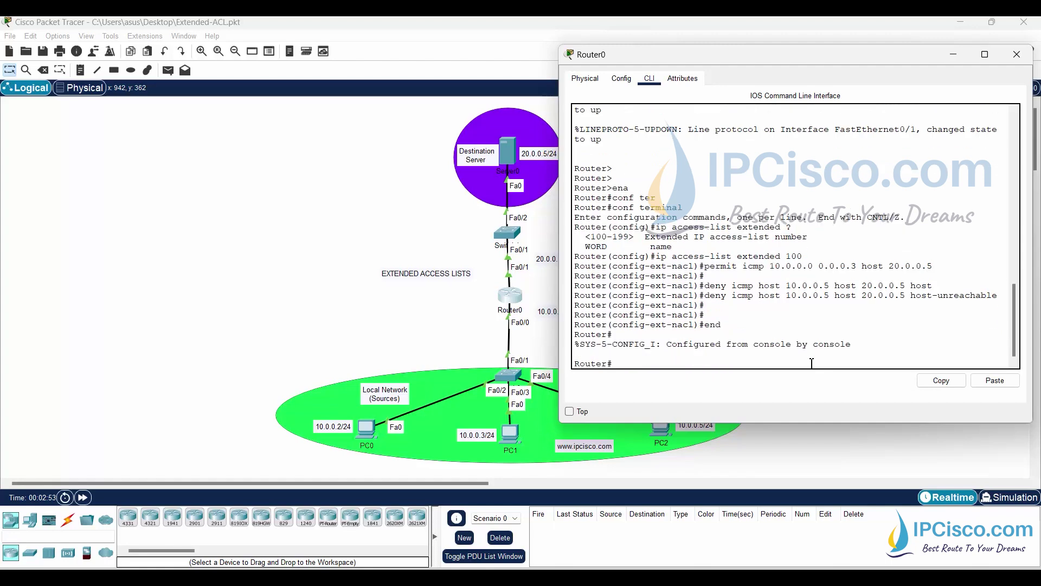
{"action": "type", "text": "copy run st"}
{"action": "key", "text": "Tab"}
{"action": "key", "text": "Return"}
{"action": "key", "text": "Return"}
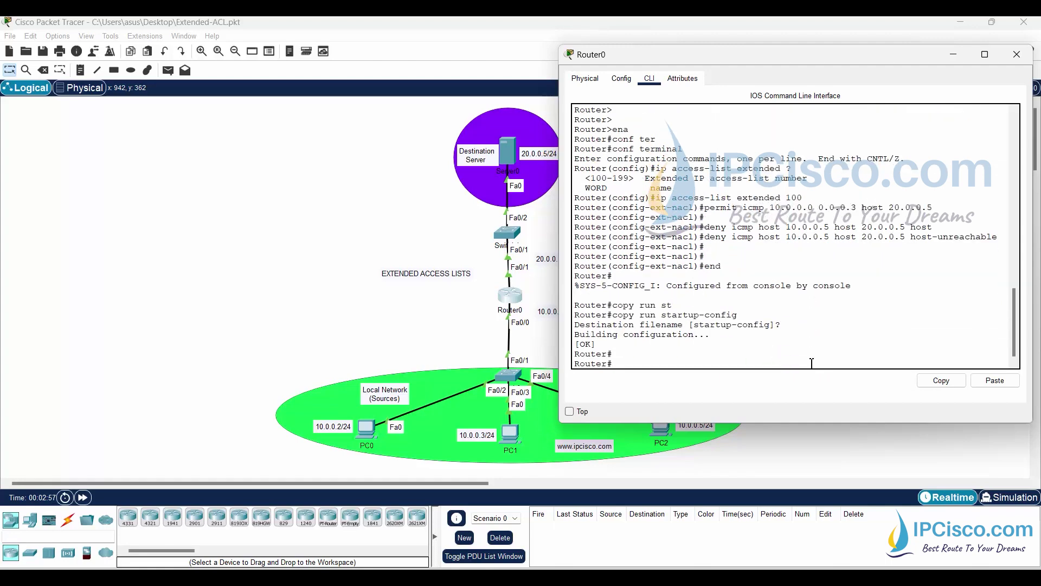
{"action": "key", "text": "Return"}
{"action": "key", "text": "Return"}
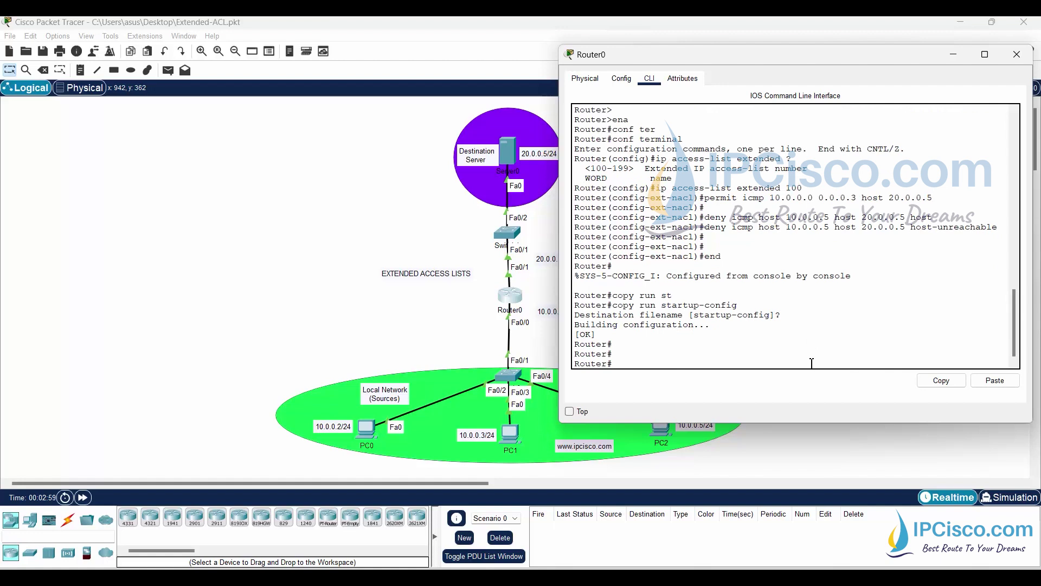
Re-enter global configuration and go into interface FastEthernet 0/1
{"action": "type", "text": "conf t"}
{"action": "key", "text": "Return"}
{"action": "key", "text": "Return"}
{"action": "key", "text": "Return"}
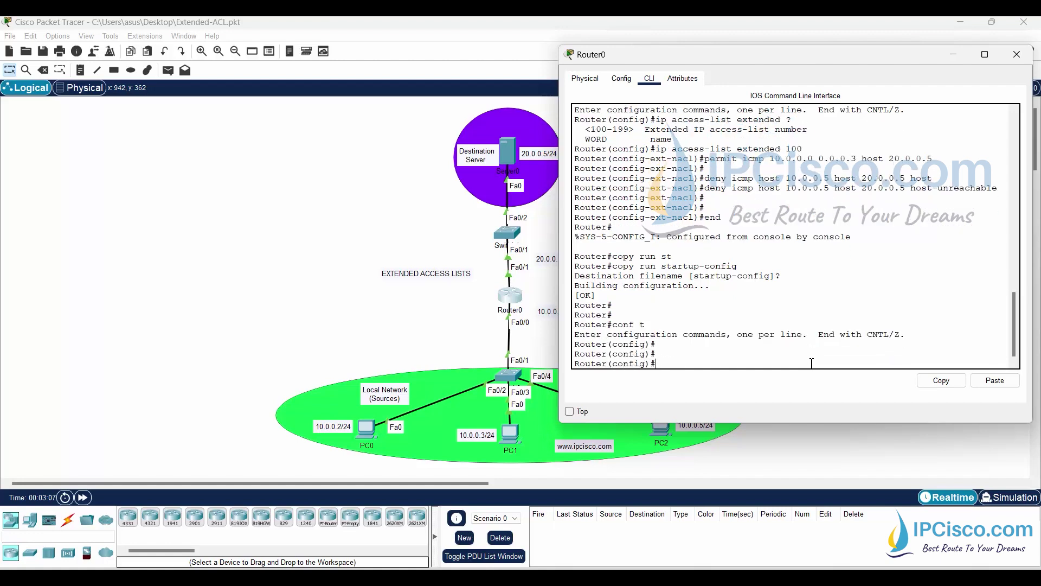
{"action": "type", "text": "interfa"}
{"action": "key", "text": "Tab"}
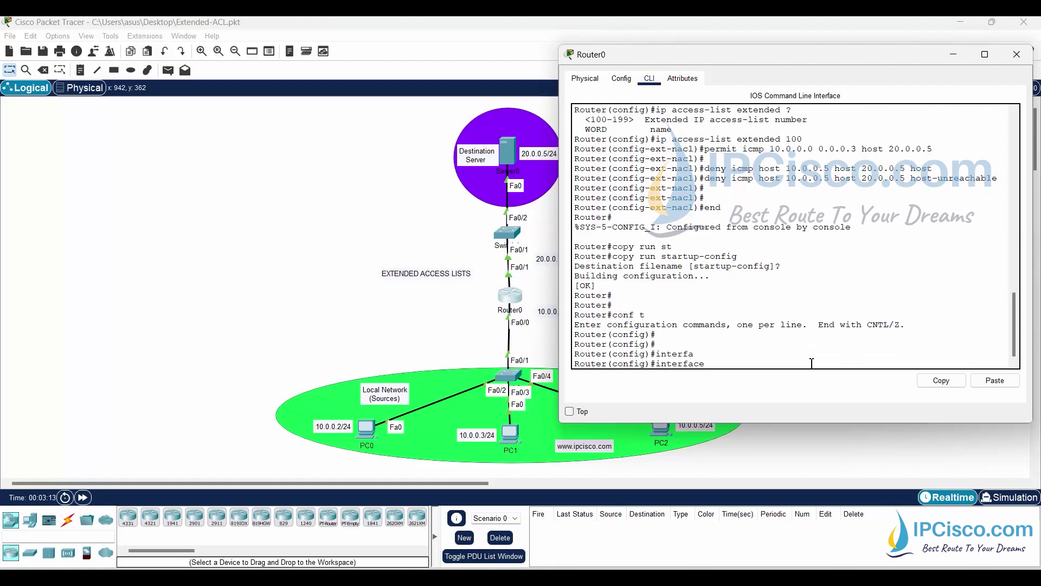
{"action": "type", "text": "fa"}
{"action": "key", "text": "Tab"}
{"action": "type", "text": "0/1"}
{"action": "key", "text": "Return"}
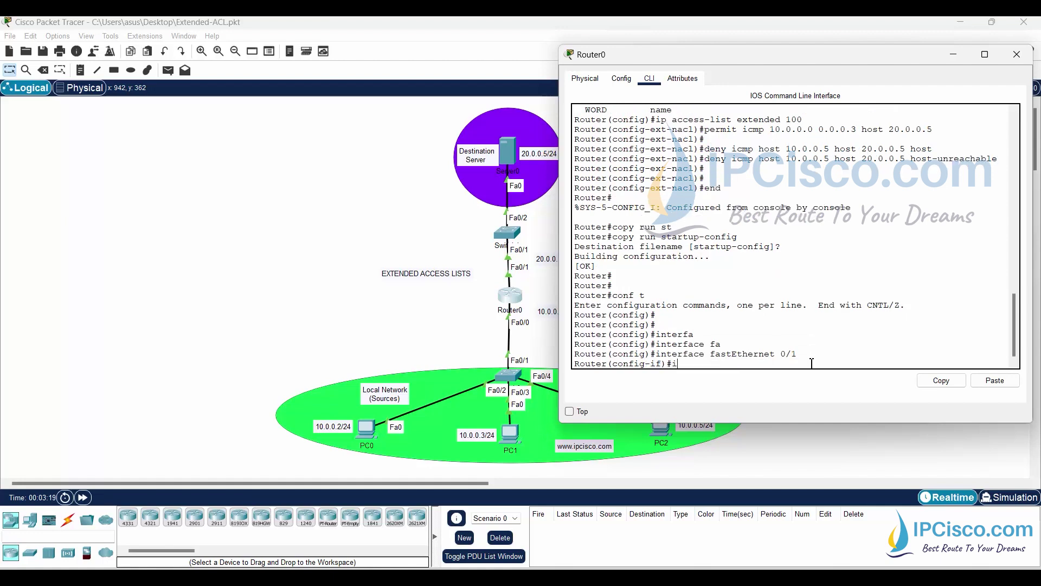
Apply 'ip access-group 100 out' on Fa0/1, correcting the misspelled 'acces-group'
{"action": "type", "text": "ip acces-group 100 out"}
{"action": "key", "text": "Return"}
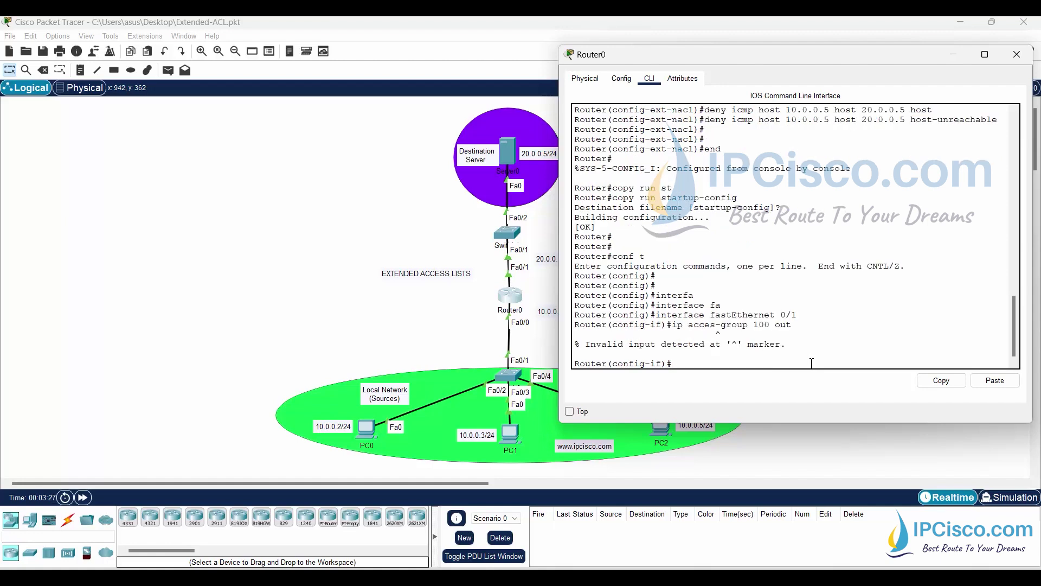
{"action": "key", "text": "Up"}
{"action": "key", "text": "Left"}
{"action": "key", "text": "Left"}
{"action": "type", "text": "s"}
{"action": "key", "text": "Return"}
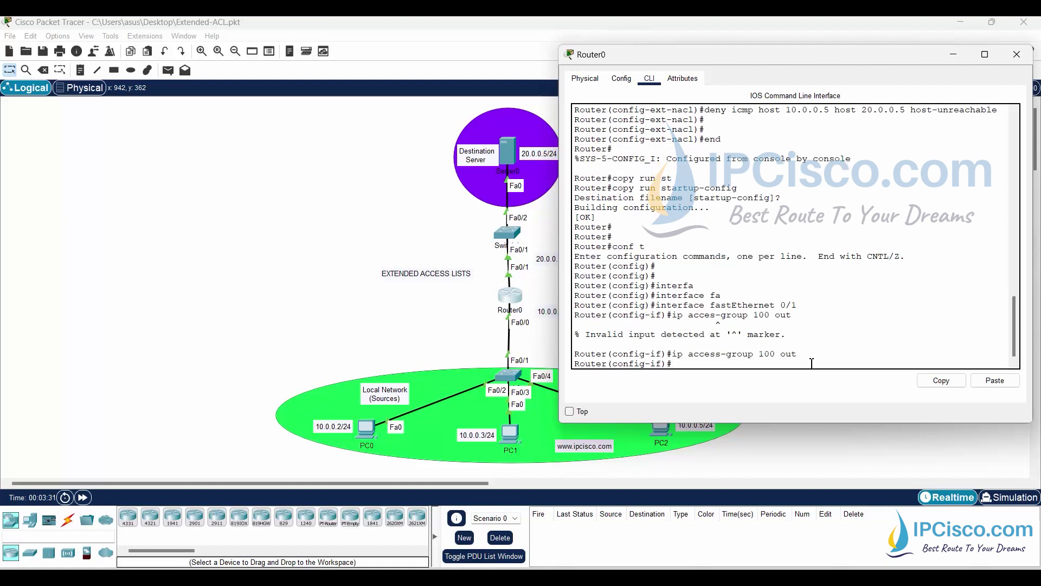
Return to privileged mode and save the running configuration to startup-config again
{"action": "type", "text": "end"}
{"action": "key", "text": "Return"}
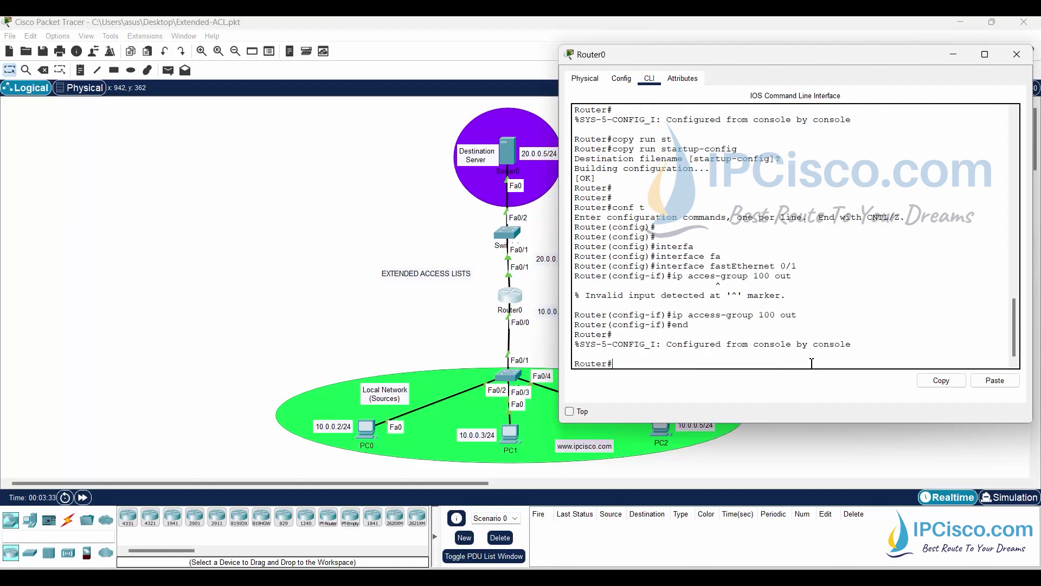
{"action": "key", "text": "Return"}
{"action": "type", "text": "copy"}
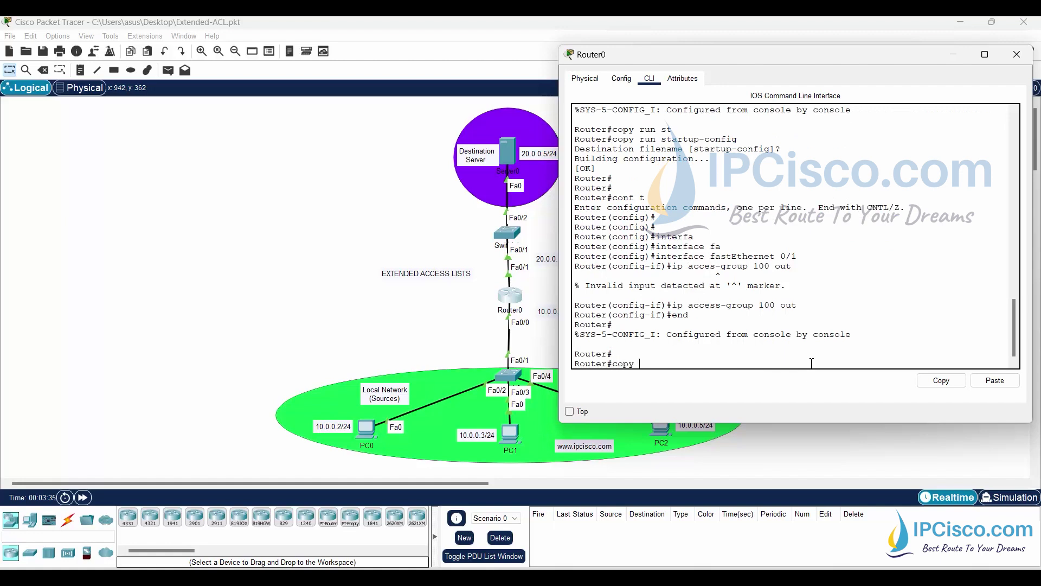
{"action": "type", "text": " run st"}
{"action": "key", "text": "Tab"}
{"action": "key", "text": "Return"}
{"action": "key", "text": "Return"}
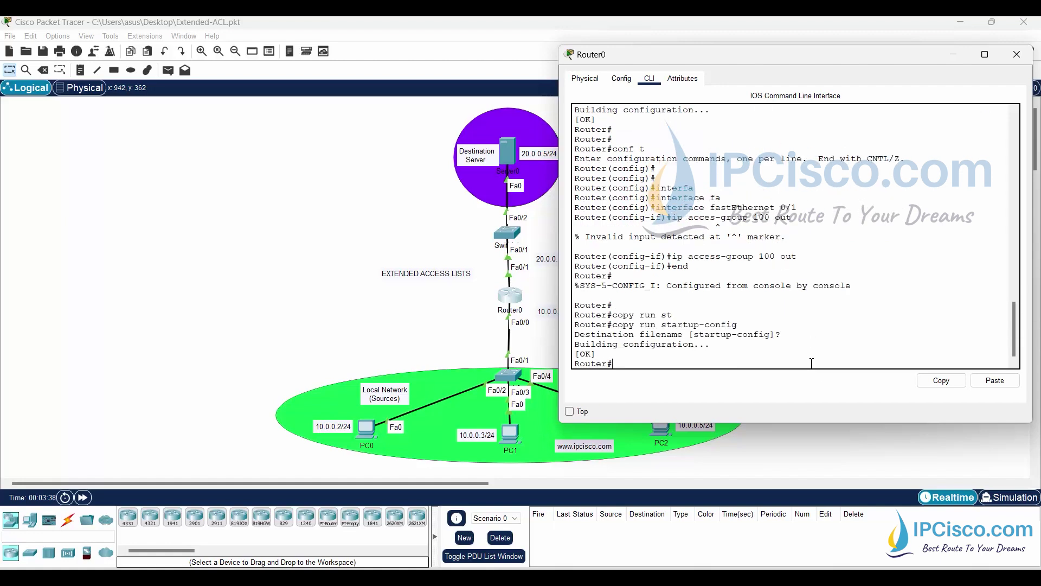
Minimize Router0 and open PC0's Command Prompt from its Desktop
{"action": "left_click", "coordinate": [957, 57]}
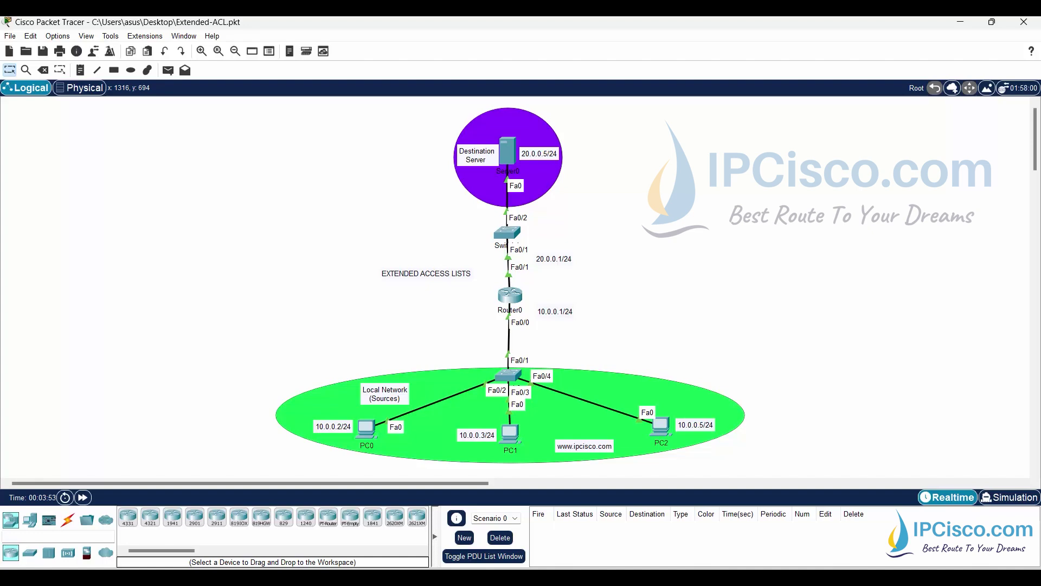
{"action": "left_click", "coordinate": [365, 429]}
{"action": "left_click", "coordinate": [464, 119]}
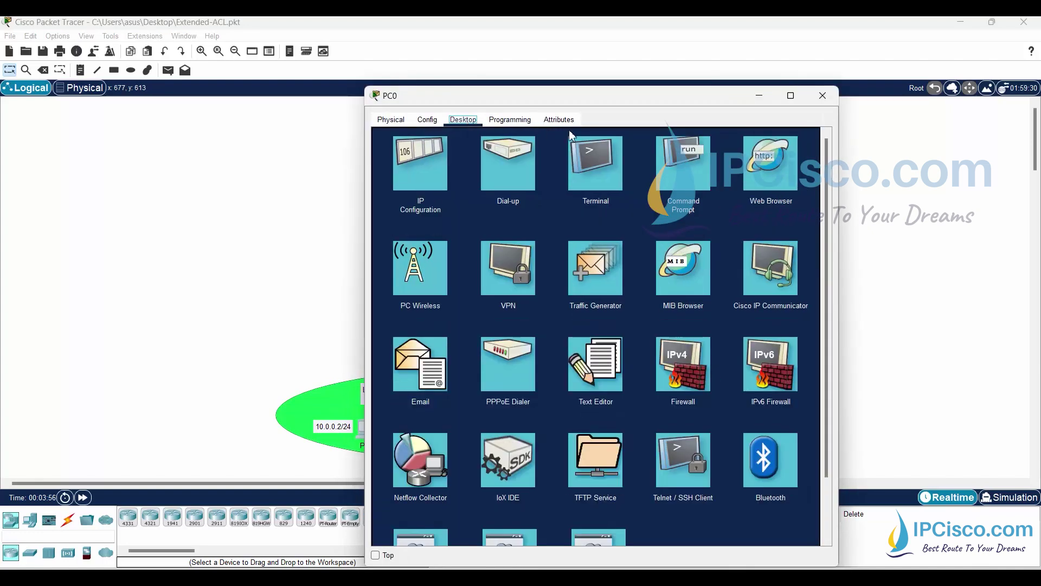
{"action": "left_click_drag", "start_coordinate": [658, 98], "coordinate": [829, 71]}
{"action": "left_click", "coordinate": [857, 132]}
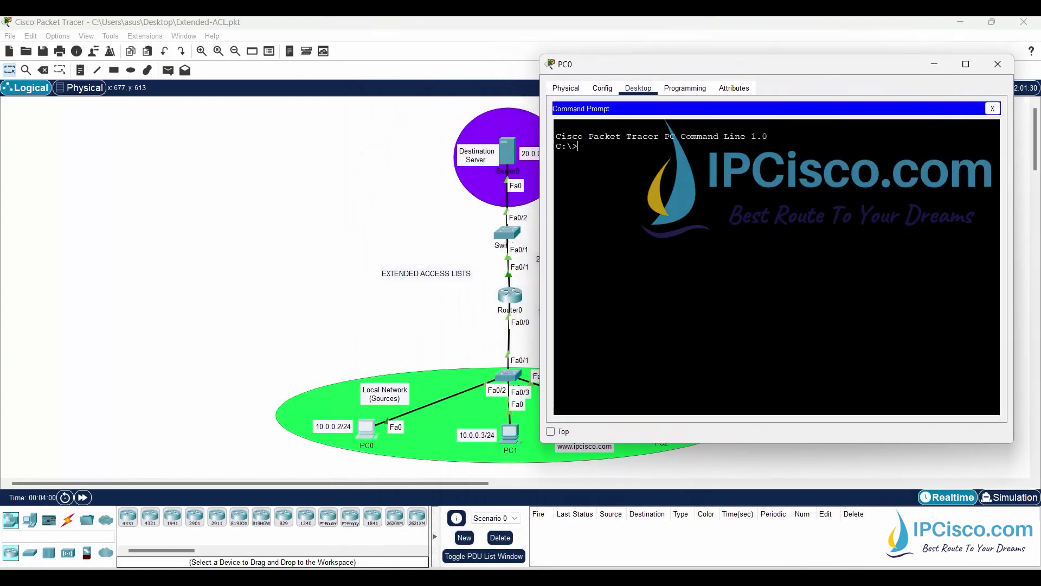
Run ipconfig on PC0 (10.0.0.2) and ping 20.0.0.5, getting replies
{"action": "type", "text": "ipconfig"}
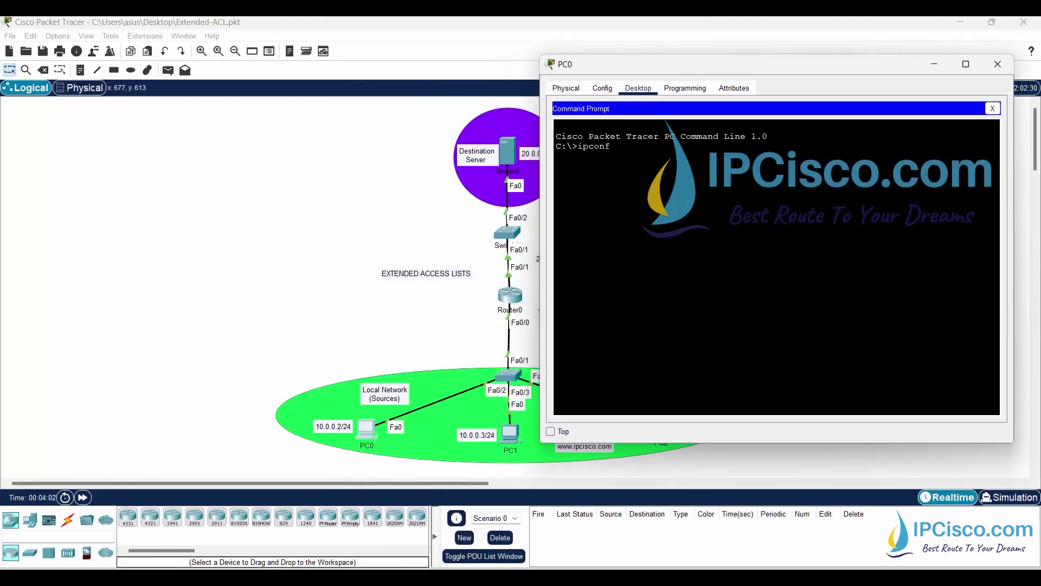
{"action": "key", "text": "Return"}
{"action": "type", "text": "ping"}
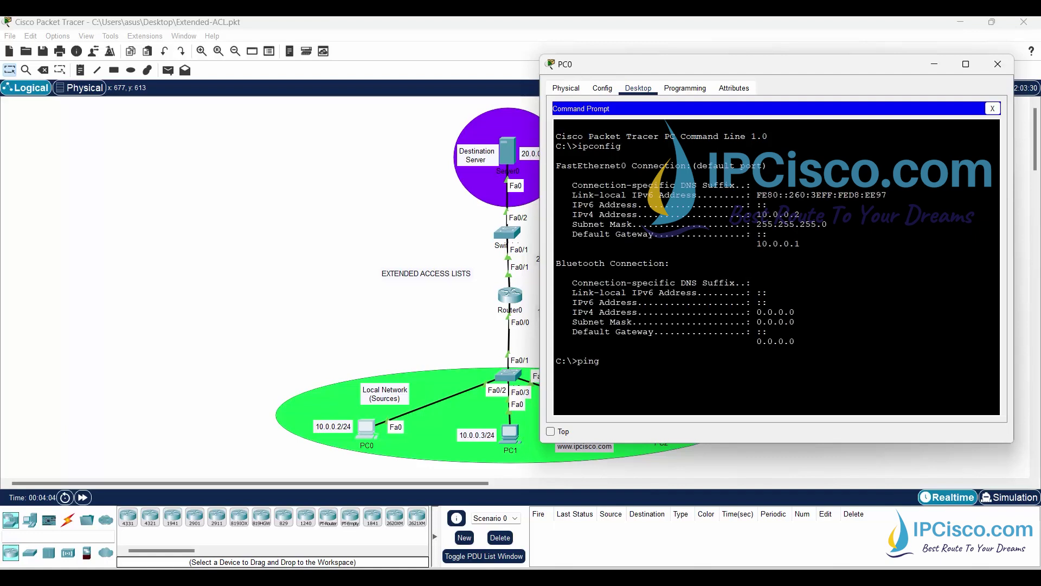
{"action": "type", "text": " 20.0.0.5"}
{"action": "key", "text": "Return"}
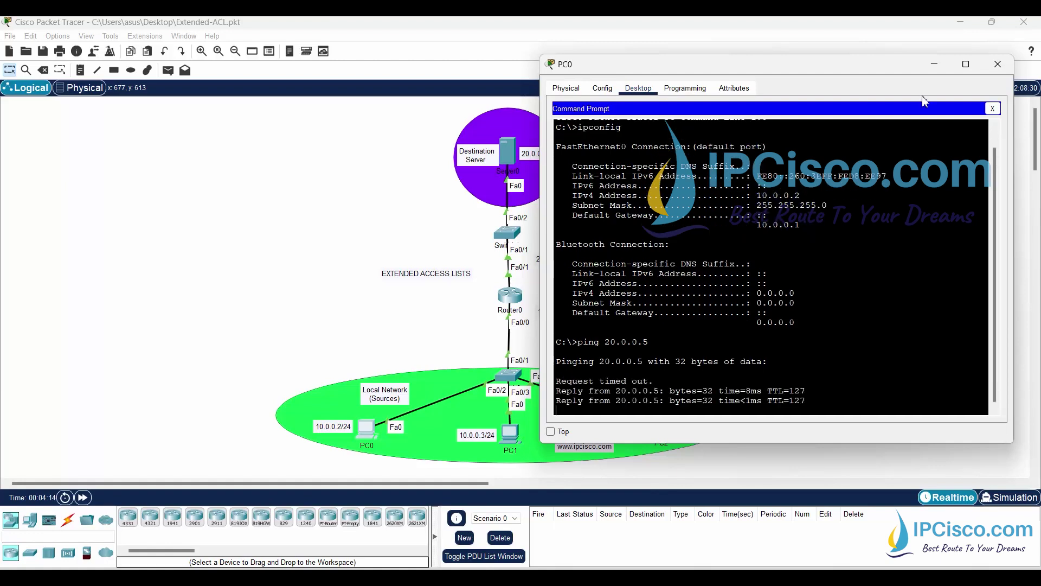
On PC1's Command Prompt, run ipconfig and ping 20.0.0.5 successfully
{"action": "left_click", "coordinate": [930, 69]}
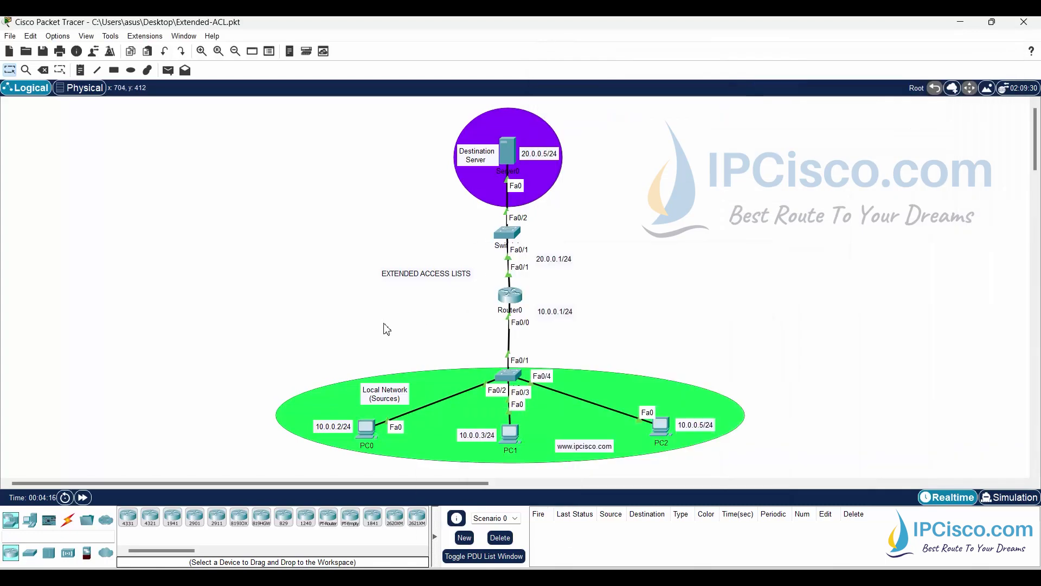
{"action": "left_click", "coordinate": [509, 434]}
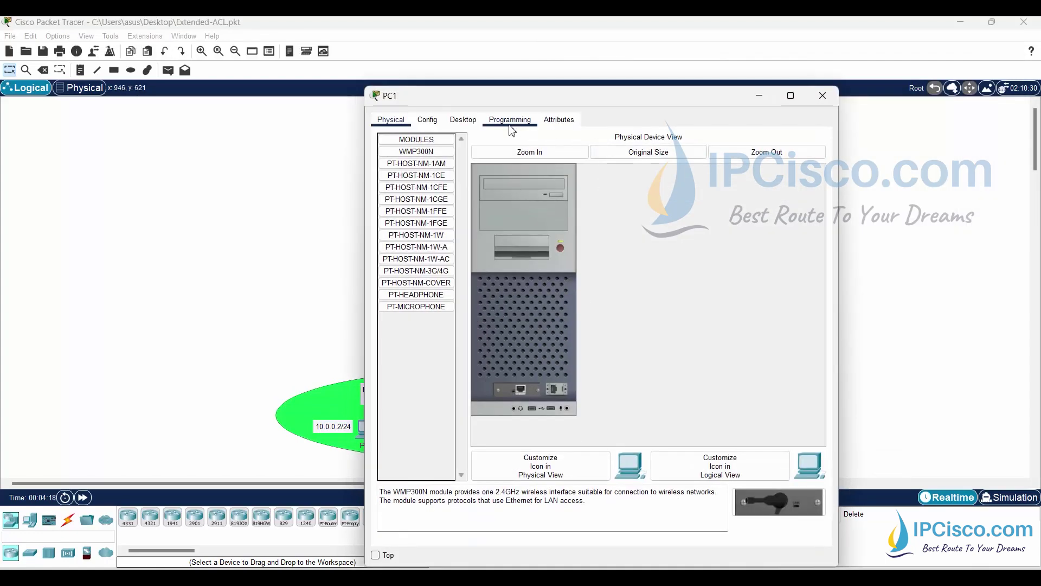
{"action": "left_click", "coordinate": [463, 120]}
{"action": "left_click", "coordinate": [670, 185]}
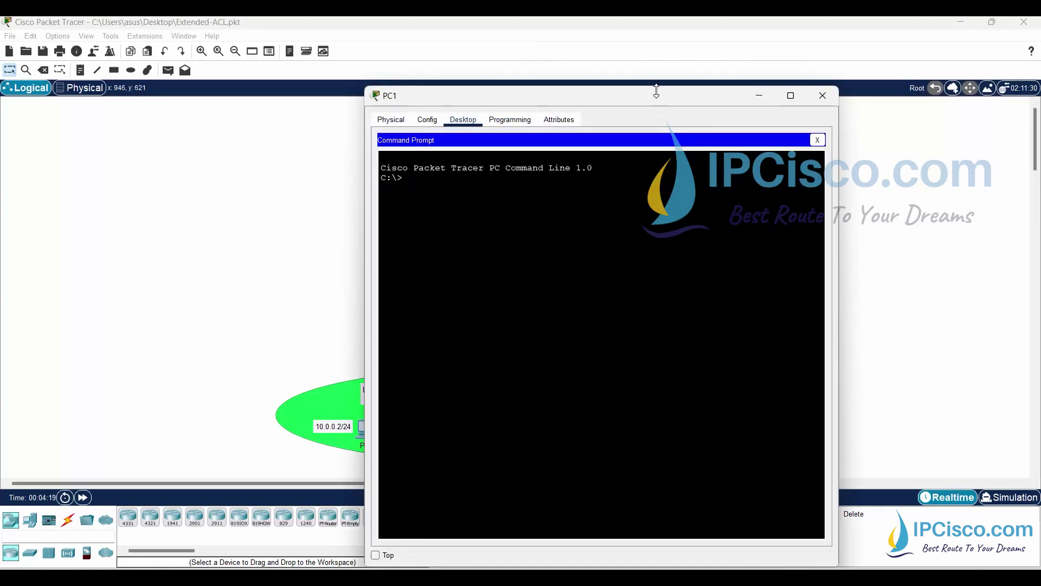
{"action": "left_click_drag", "start_coordinate": [656, 91], "coordinate": [877, 54]}
{"action": "type", "text": "ipconfig"}
{"action": "key", "text": "Return"}
{"action": "type", "text": "ping 20.0."}
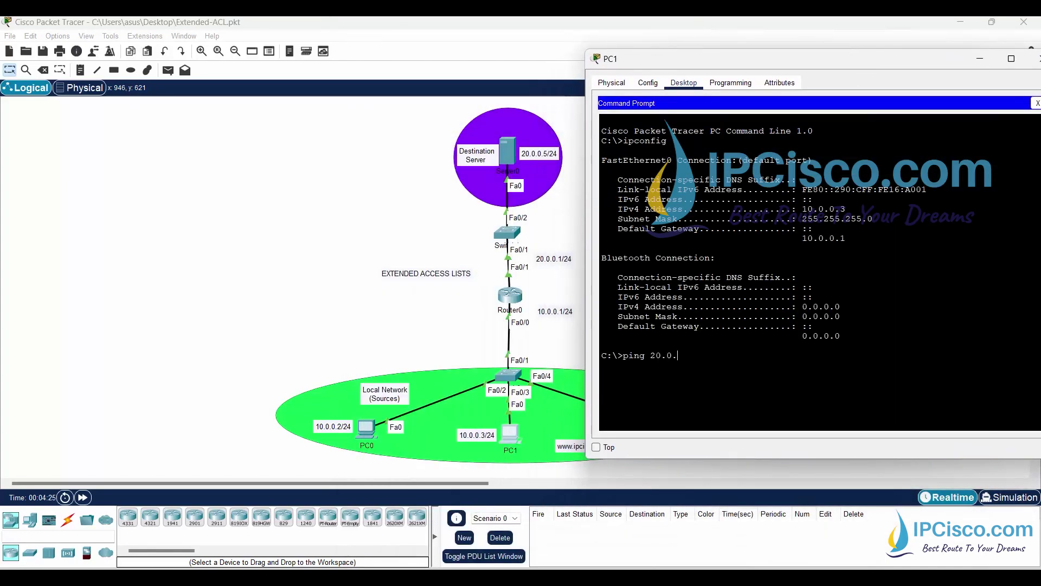
{"action": "type", "text": "0.5"}
{"action": "key", "text": "Return"}
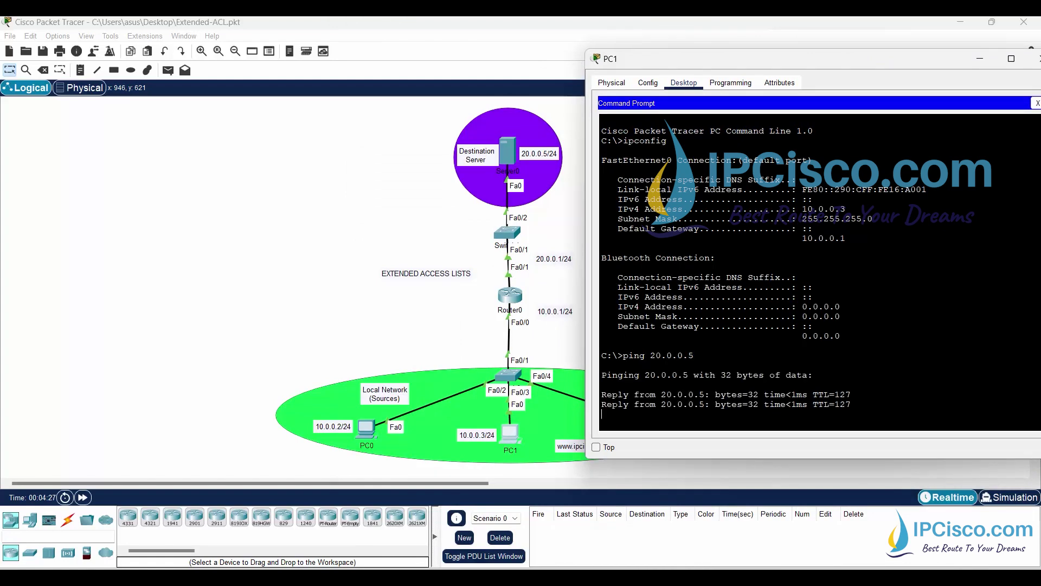
On PC2, run ipconfig and ping 20.0.0.5, seeing destination host unreachable, then close it
{"action": "left_click", "coordinate": [980, 59]}
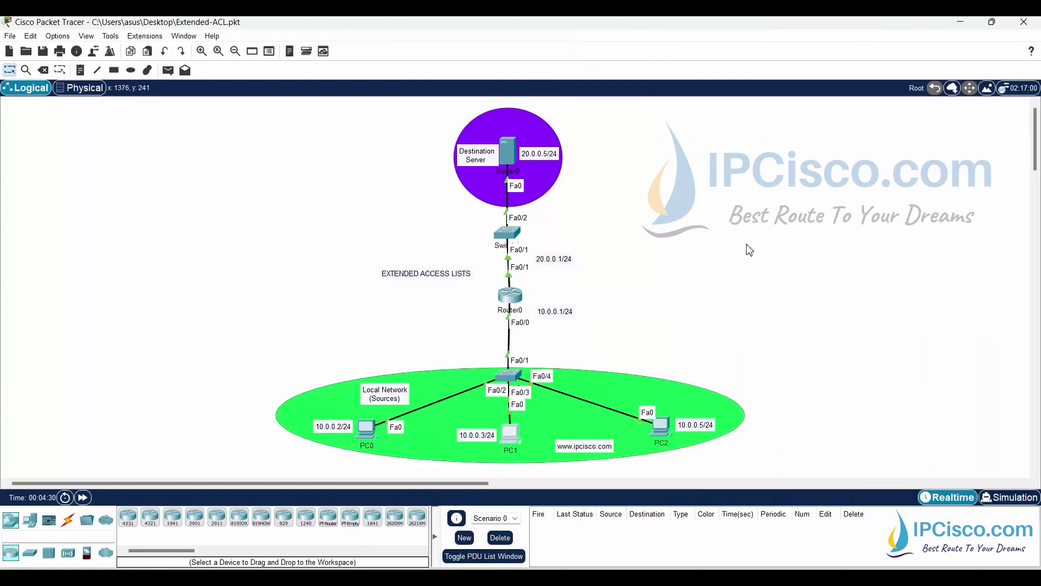
{"action": "left_click", "coordinate": [660, 427]}
{"action": "left_click_drag", "start_coordinate": [698, 101], "coordinate": [340, 51]}
{"action": "left_click", "coordinate": [112, 69]}
{"action": "left_click", "coordinate": [356, 129]}
{"action": "type", "text": "ipconfig"}
{"action": "key", "text": "Return"}
{"action": "type", "text": "ping 20.0.0.5"}
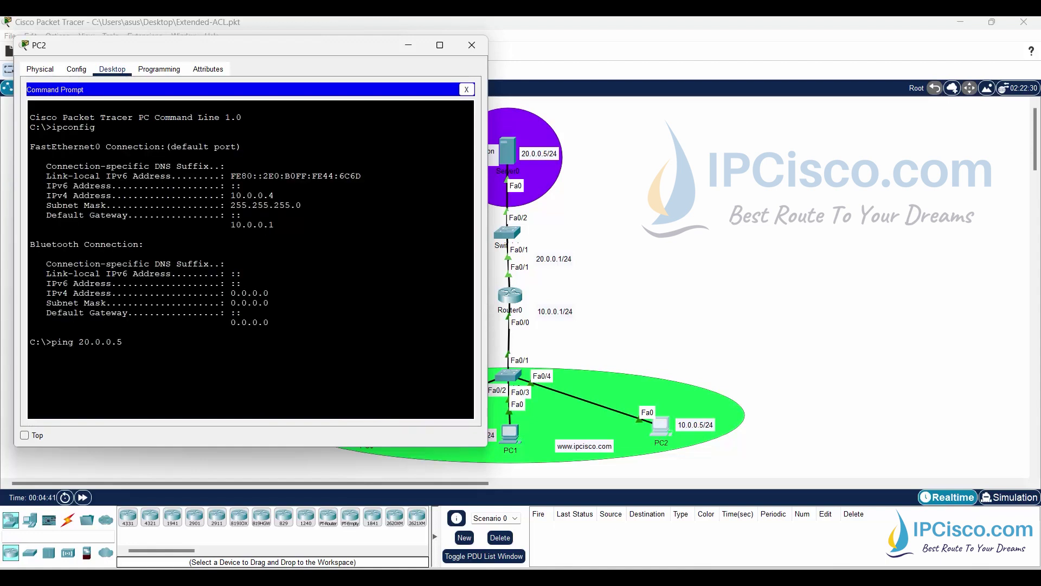
{"action": "key", "text": "Return"}
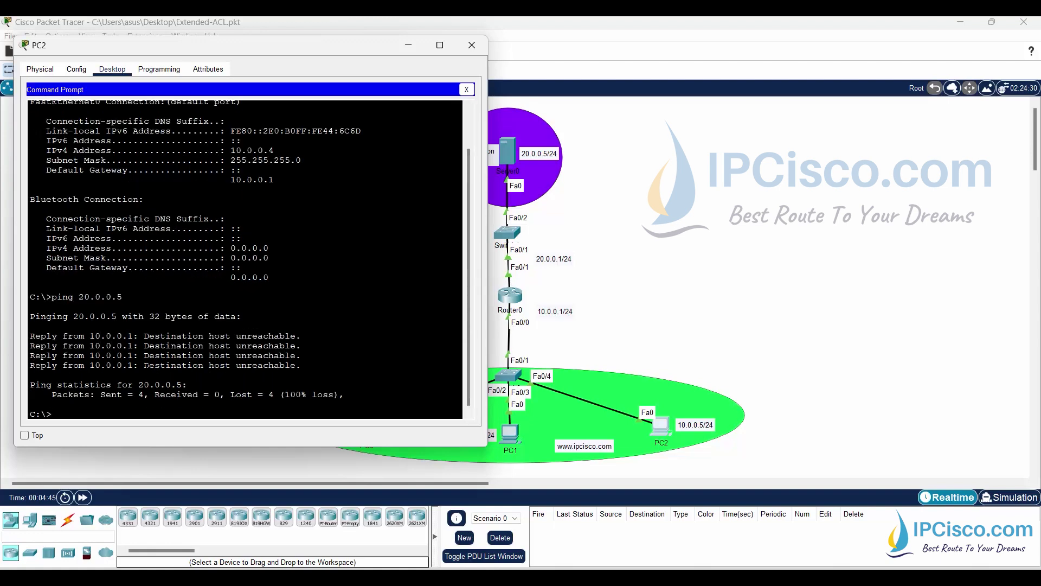
{"action": "left_click_drag", "start_coordinate": [144, 365], "coordinate": [301, 365]}
{"action": "left_click", "coordinate": [301, 365]}
{"action": "left_click", "coordinate": [627, 242]}
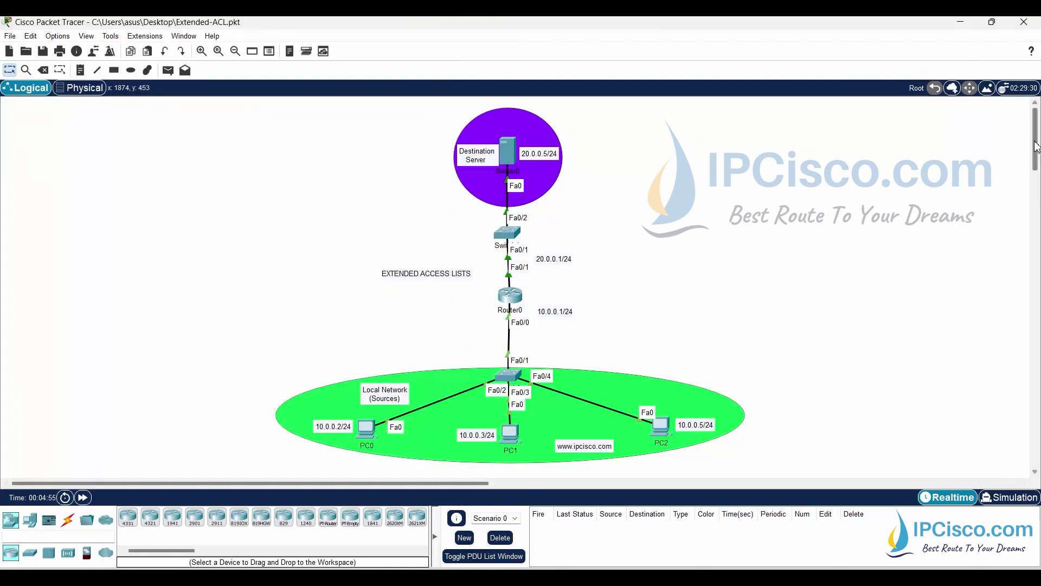
Scroll the workspace down to the yellow note deriving wildcard 0.0.0.3 from 255.255.255.252
{"action": "left_click_drag", "start_coordinate": [1036, 150], "coordinate": [1036, 181]}
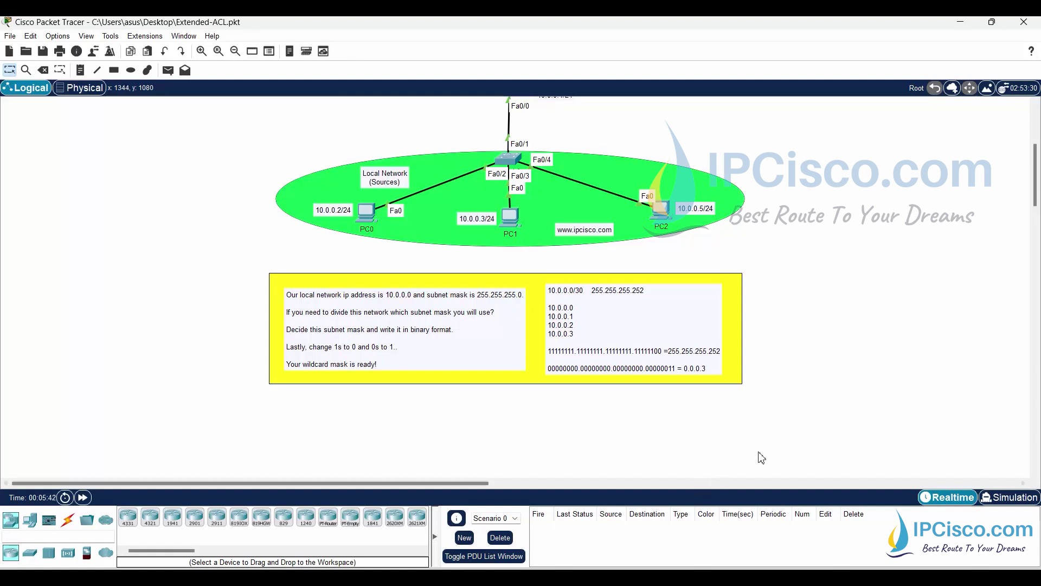
Scroll the workspace back up to show the server, switch and Router0
{"action": "left_click_drag", "start_coordinate": [1036, 173], "coordinate": [1036, 139]}
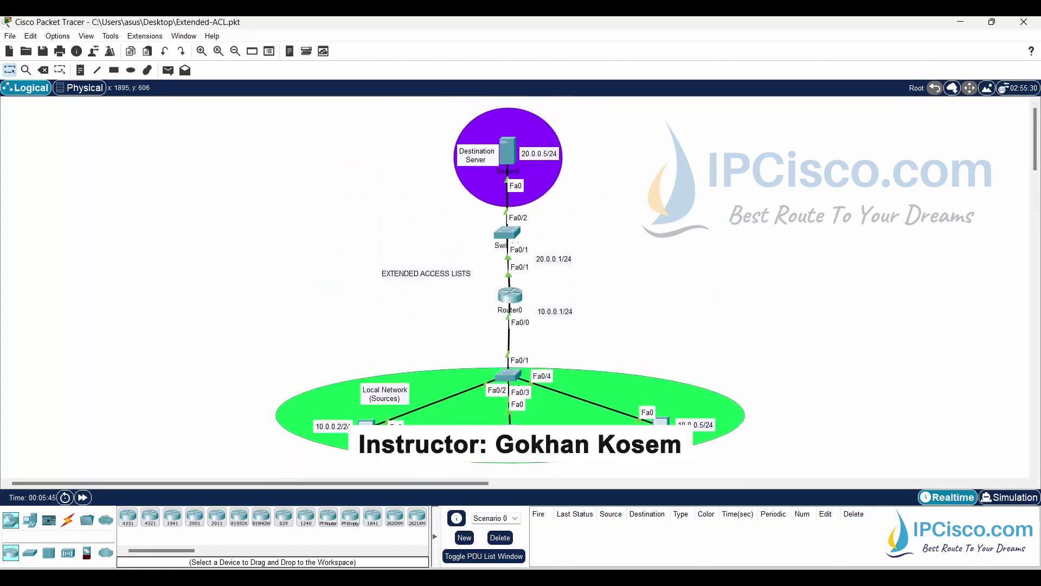